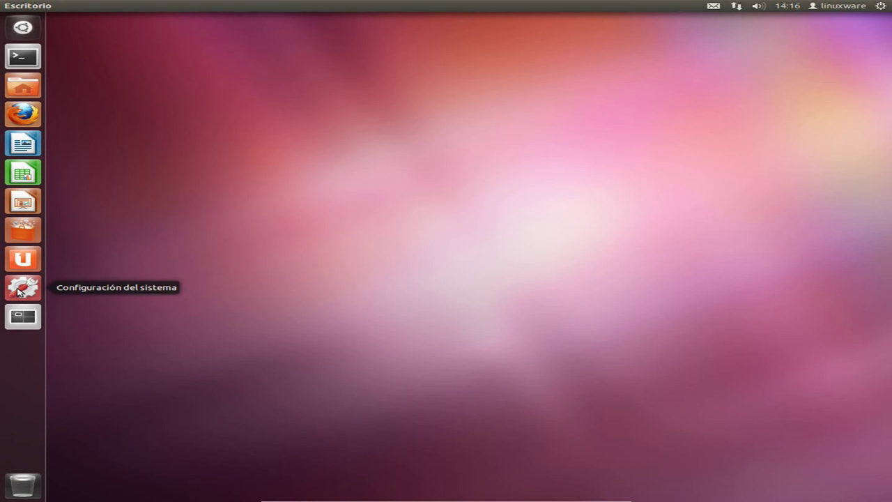
# Open the printer settings from the system configuration.
pyautogui.click(20, 291)
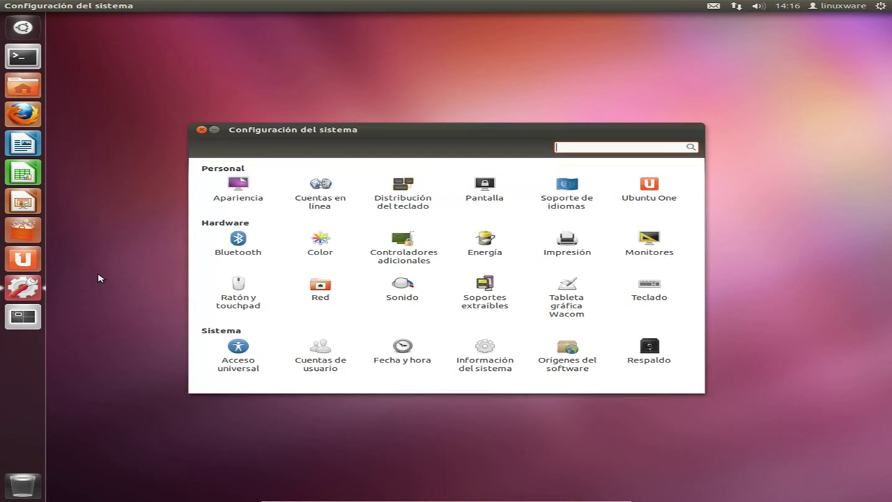
pyautogui.moveTo(324, 132); pyautogui.dragTo(295, 100)
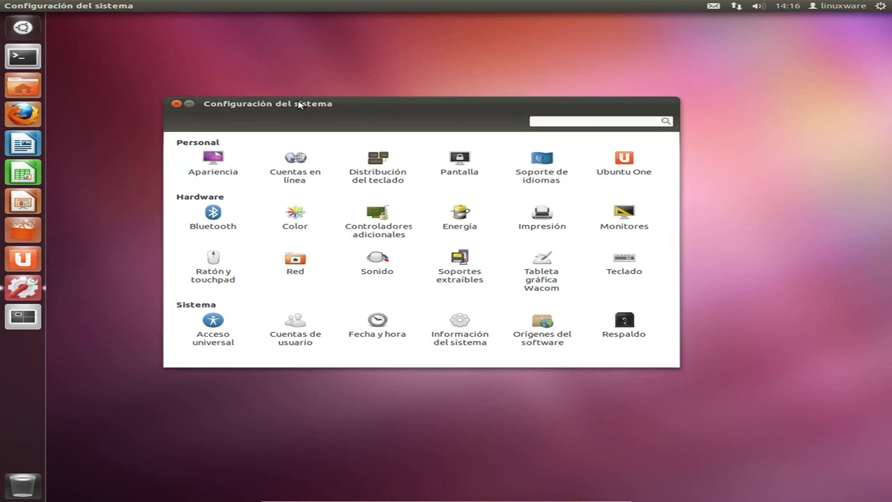
pyautogui.click(533, 218)
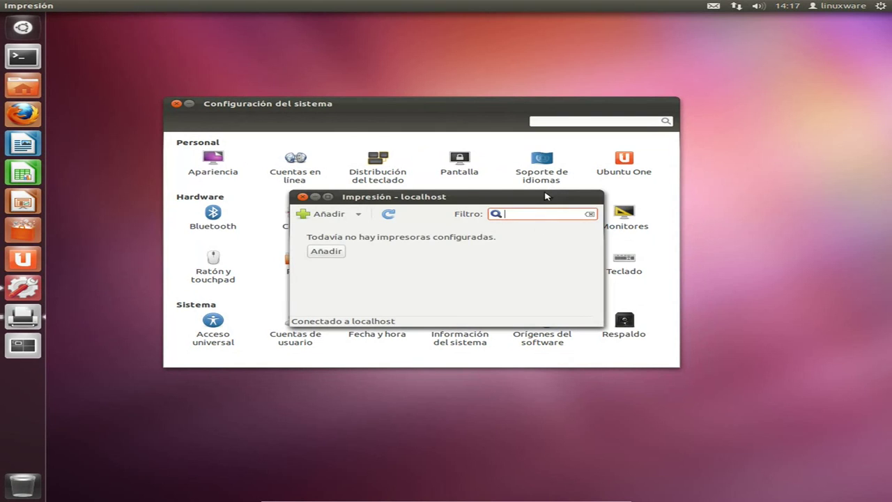
pyautogui.moveTo(552, 193); pyautogui.dragTo(541, 166)
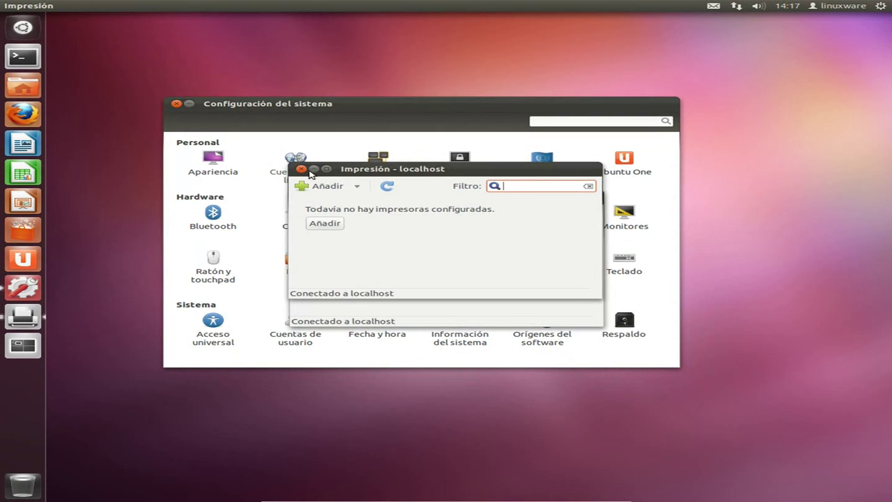
pyautogui.moveTo(310, 171)
pyautogui.mouseDown()
pyautogui.moveTo(315, 197)
pyautogui.moveTo(309, 165)
pyautogui.mouseUp()
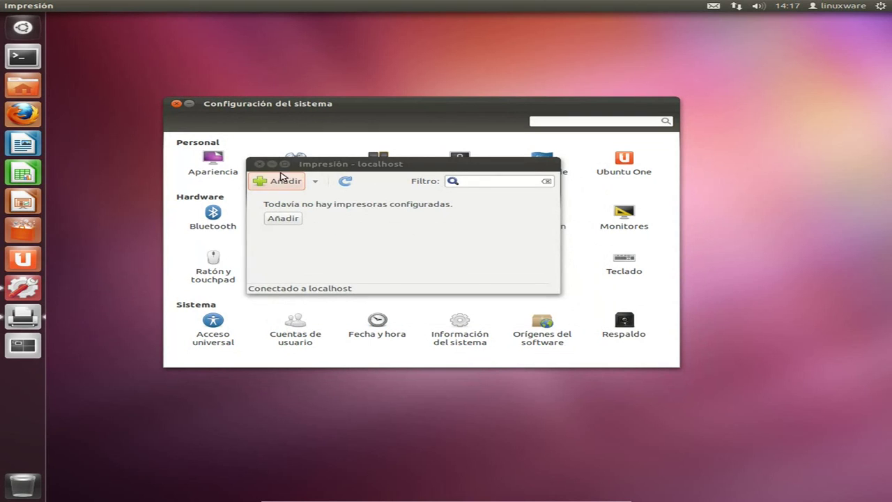
pyautogui.moveTo(316, 163); pyautogui.dragTo(281, 191)
pyautogui.click(243, 188)
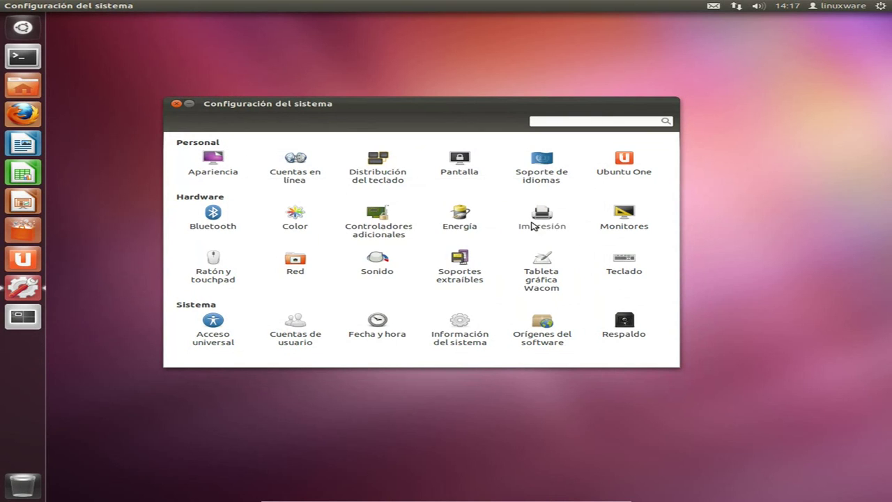
pyautogui.click(567, 222)
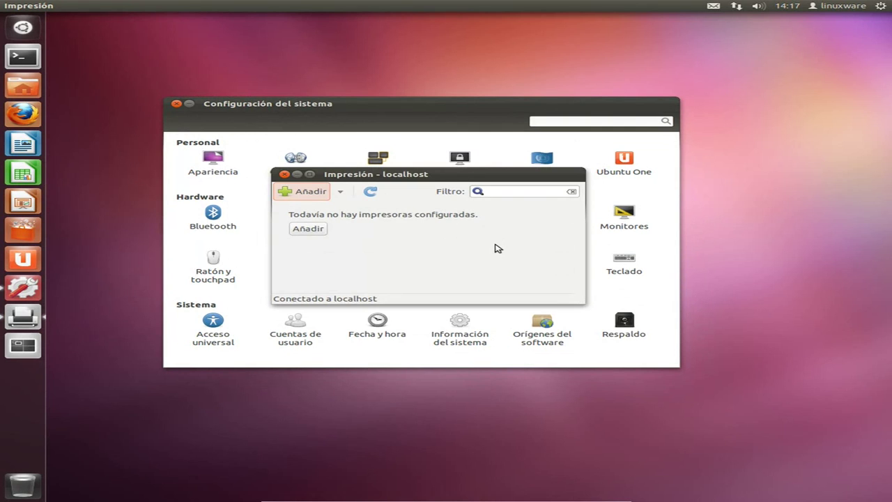
# Start adding a new printer, choose a Windows printer via SAMBA as the device, and maximize the wizard.
pyautogui.click(311, 192)
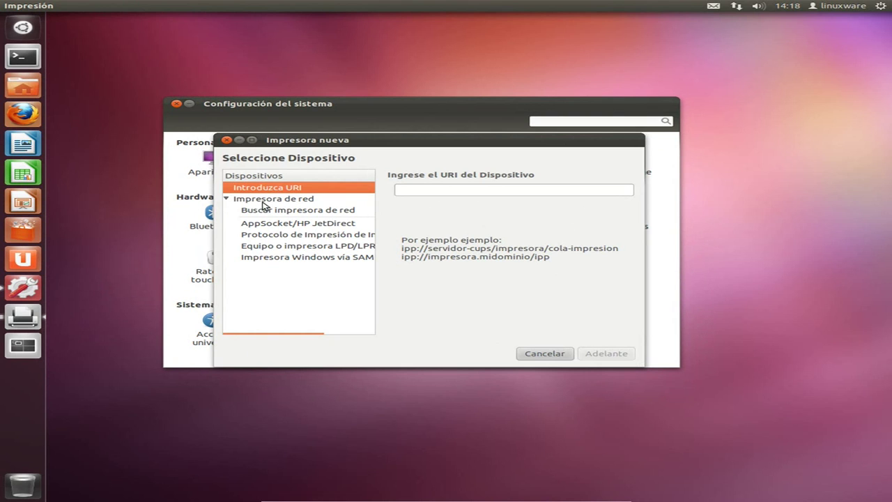
pyautogui.click(292, 259)
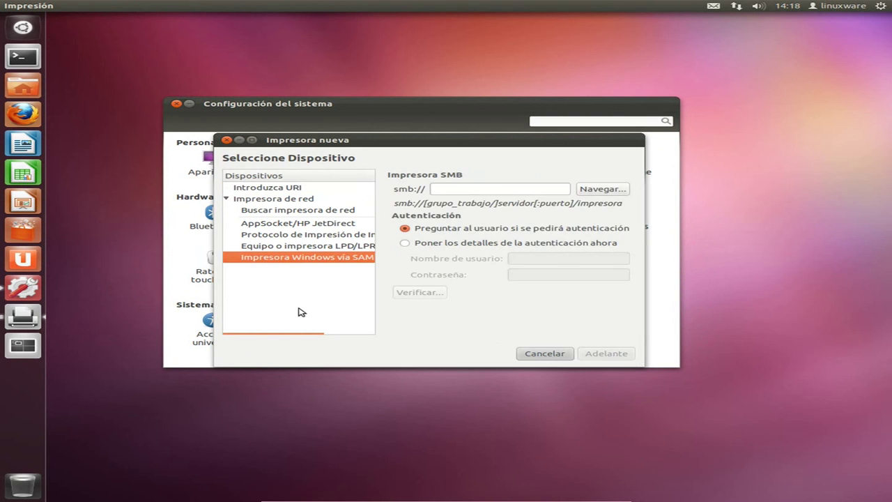
pyautogui.moveTo(299, 339)
pyautogui.mouseDown()
pyautogui.moveTo(339, 339)
pyautogui.moveTo(291, 335)
pyautogui.mouseUp()
pyautogui.click(252, 140)
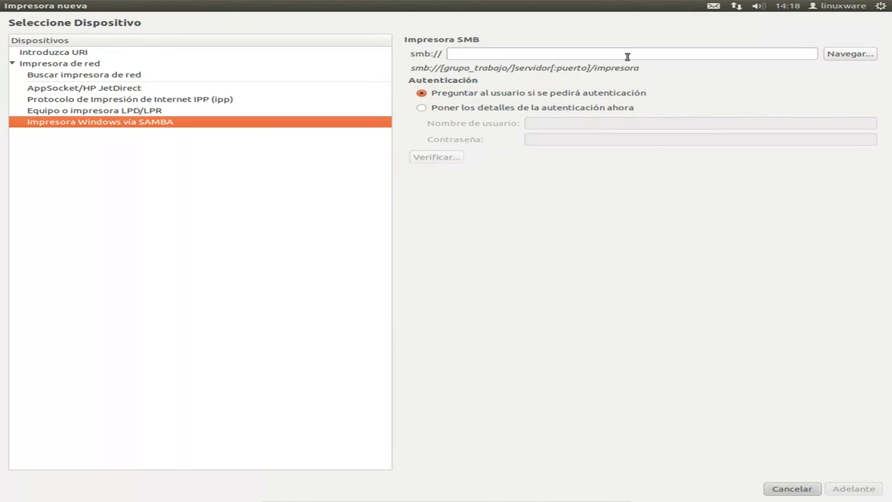
# Browse WORKGROUP for the shared HP Photosmart C5200 series printer, accept it as the SMB address, and continue to driver selection.
pyautogui.click(852, 55)
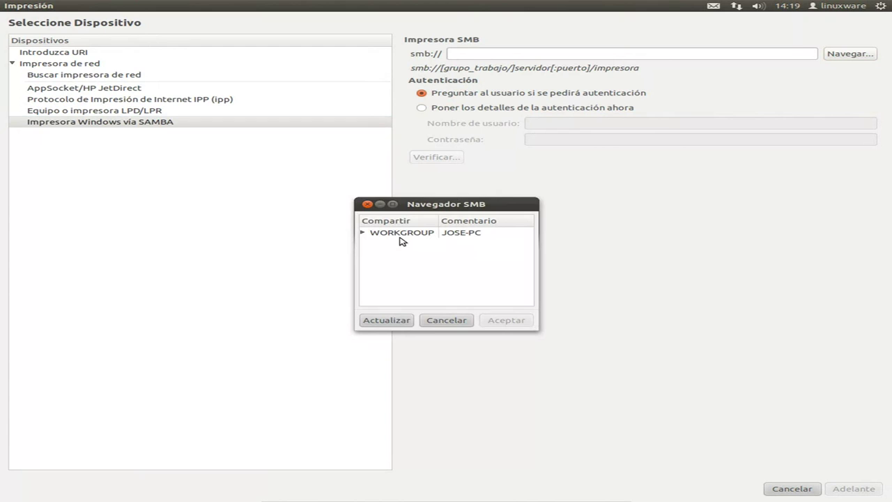
pyautogui.click(362, 233)
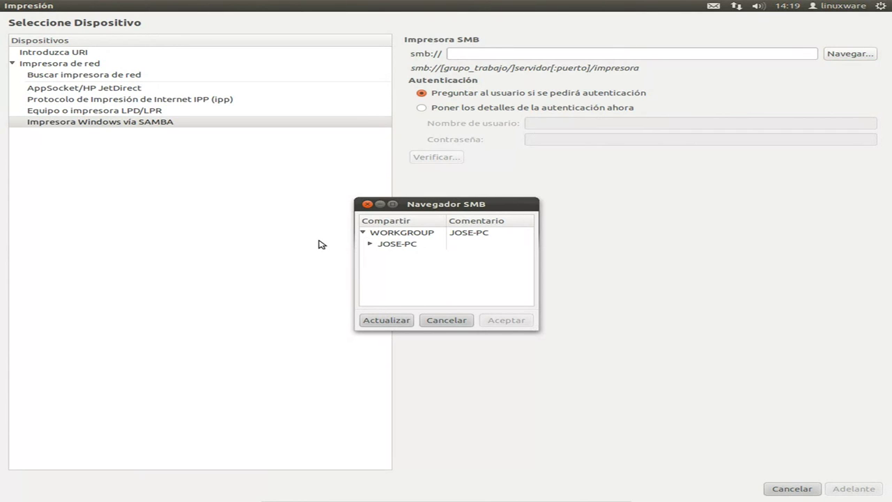
pyautogui.click(371, 246)
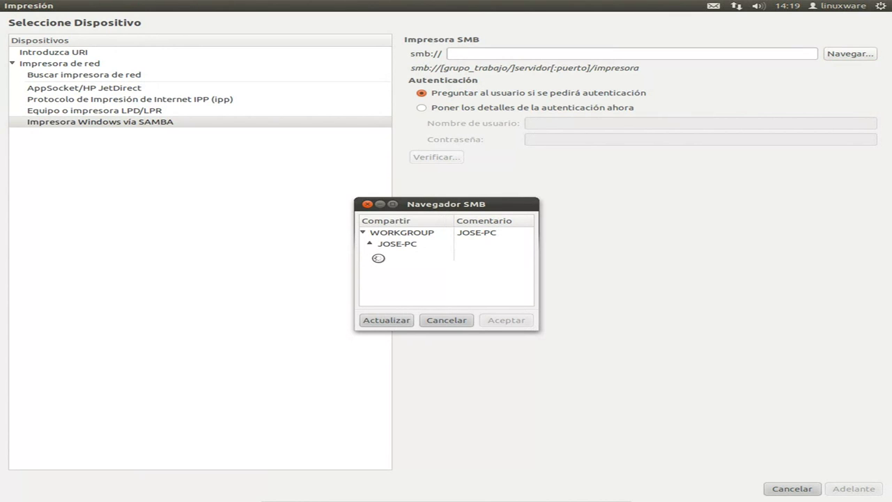
pyautogui.moveTo(397, 307)
pyautogui.mouseDown()
pyautogui.moveTo(442, 305)
pyautogui.moveTo(410, 307)
pyautogui.mouseUp()
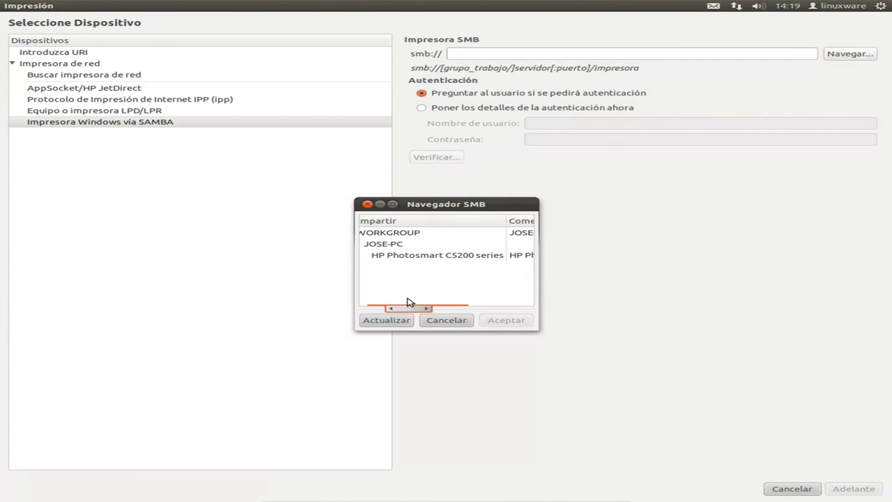
pyautogui.click(408, 255)
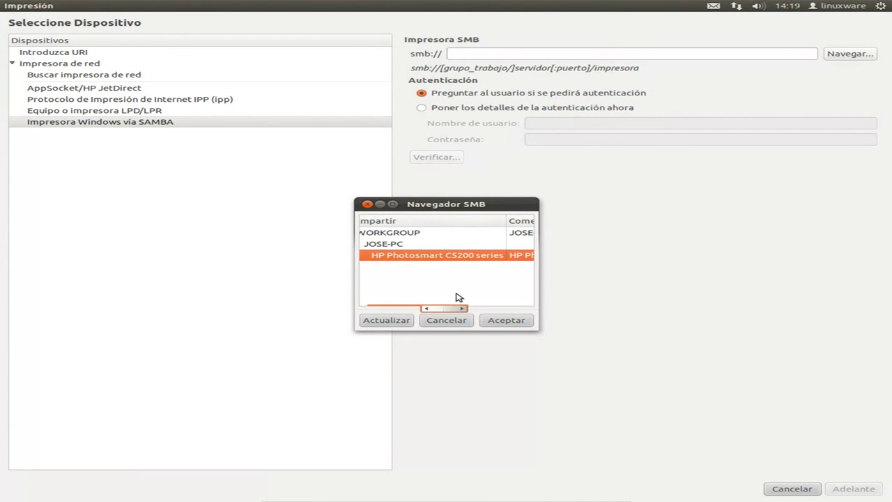
pyautogui.moveTo(442, 306); pyautogui.dragTo(382, 312)
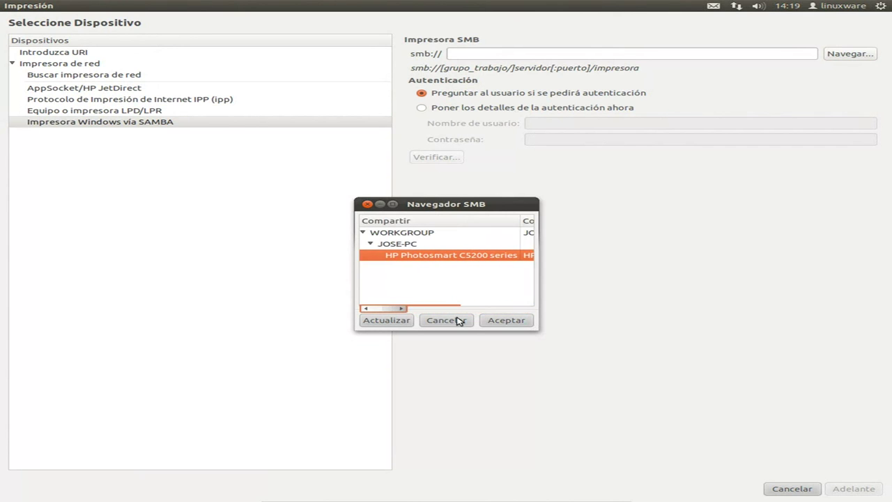
pyautogui.click(500, 322)
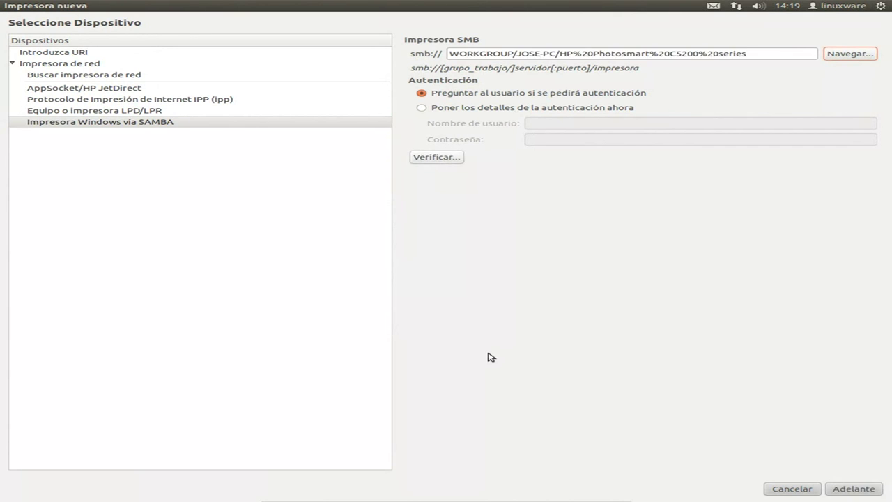
pyautogui.click(638, 54)
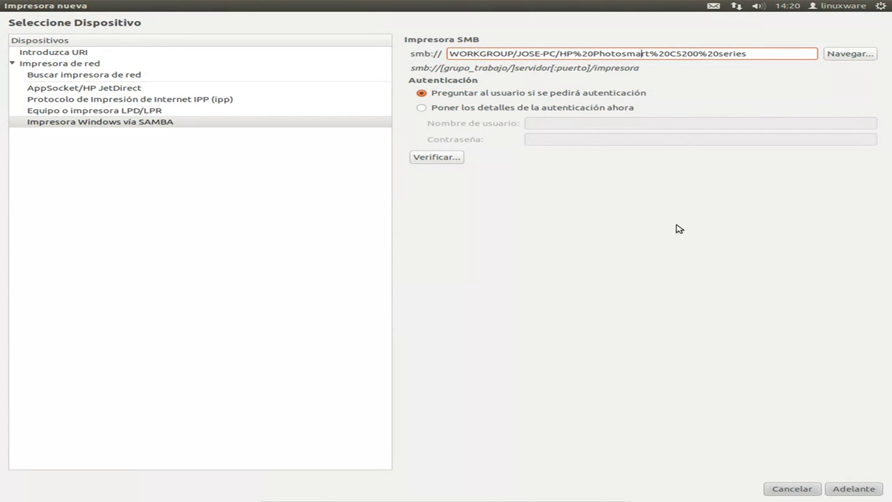
pyautogui.click(869, 492)
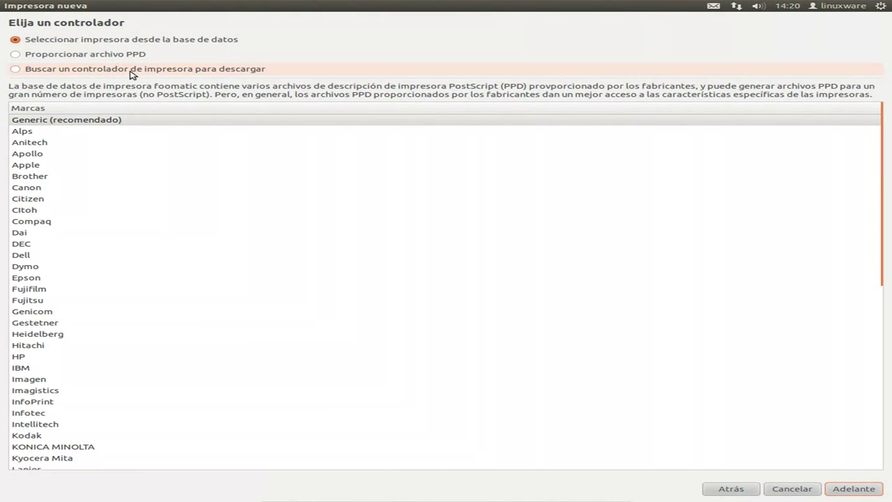
# Choose the driver from the printer database with HP as the brand and continue to the model list.
pyautogui.click(72, 42)
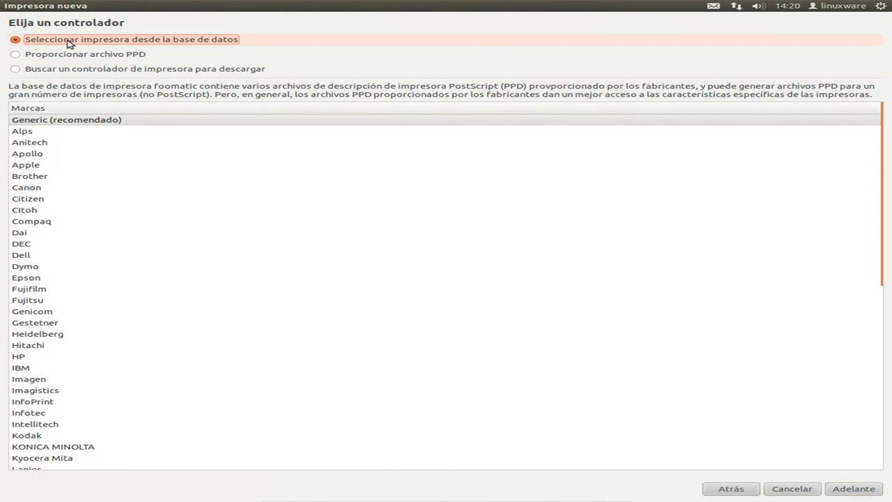
pyautogui.scroll(-3, 61, 148)
pyautogui.scroll(-4, 63, 157)
pyautogui.scroll(4, 63, 160)
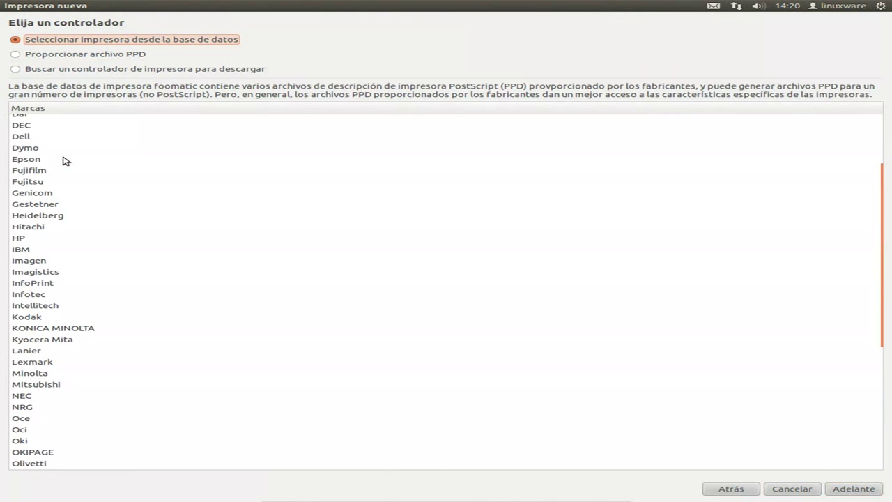
pyautogui.click(32, 239)
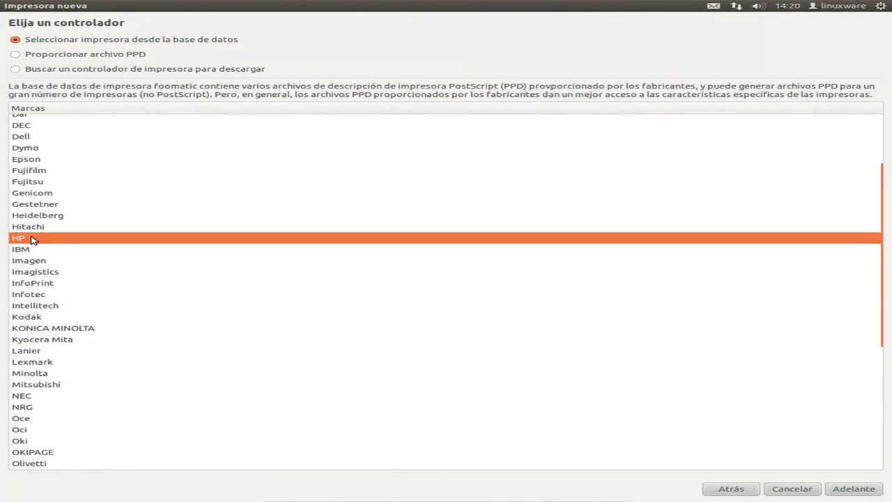
pyautogui.click(852, 490)
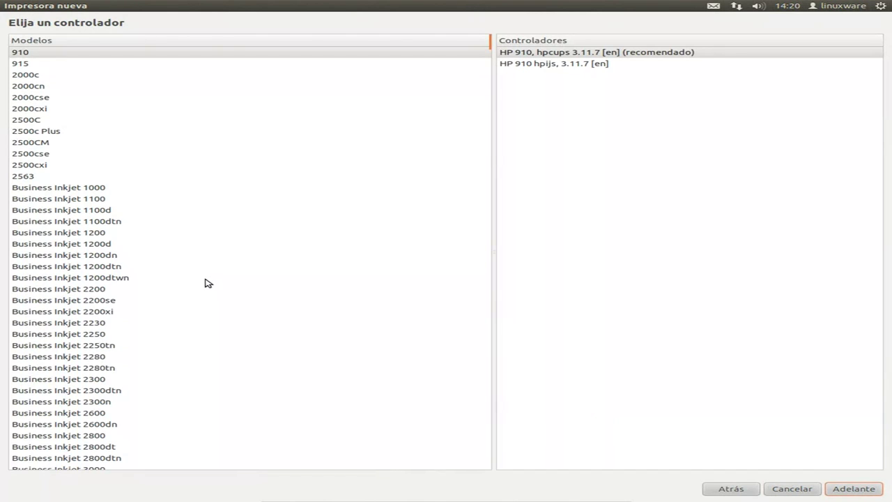
# Select the Photosmart c5280 All-in-one in the HP model list.
pyautogui.scroll(-20, 207, 283)
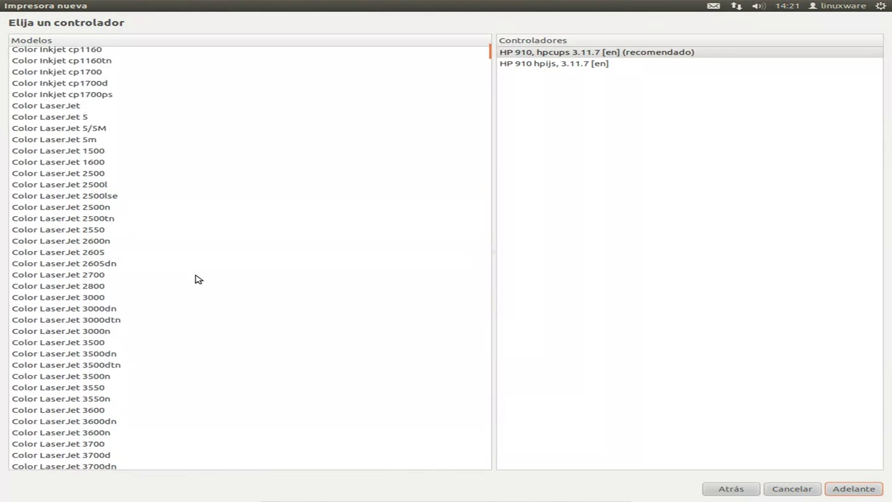
pyautogui.scroll(-10, 196, 279)
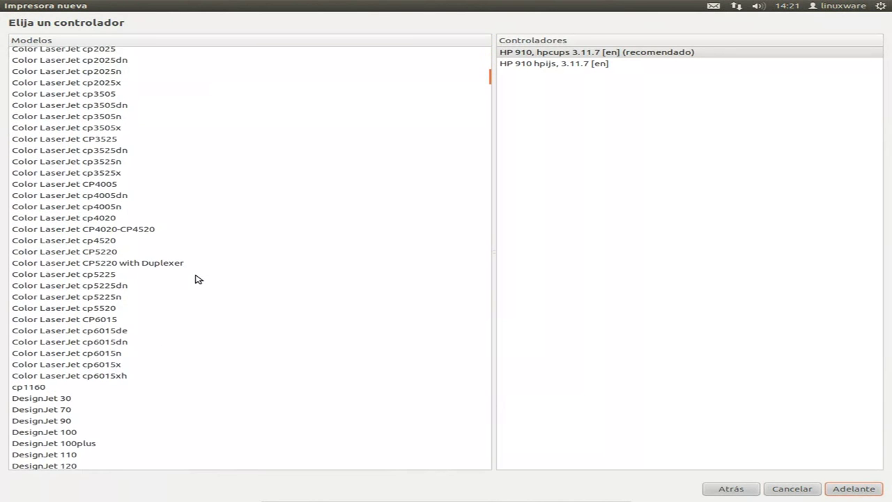
pyautogui.scroll(-20, 196, 279)
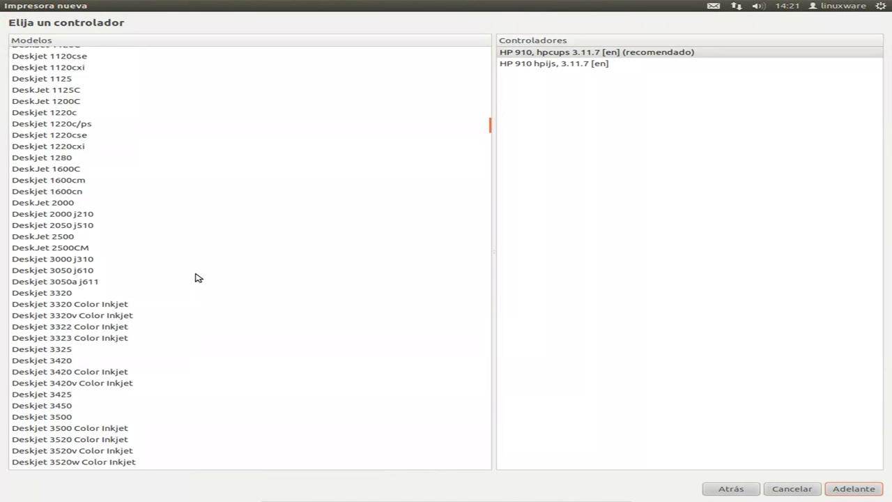
pyautogui.scroll(-20, 197, 278)
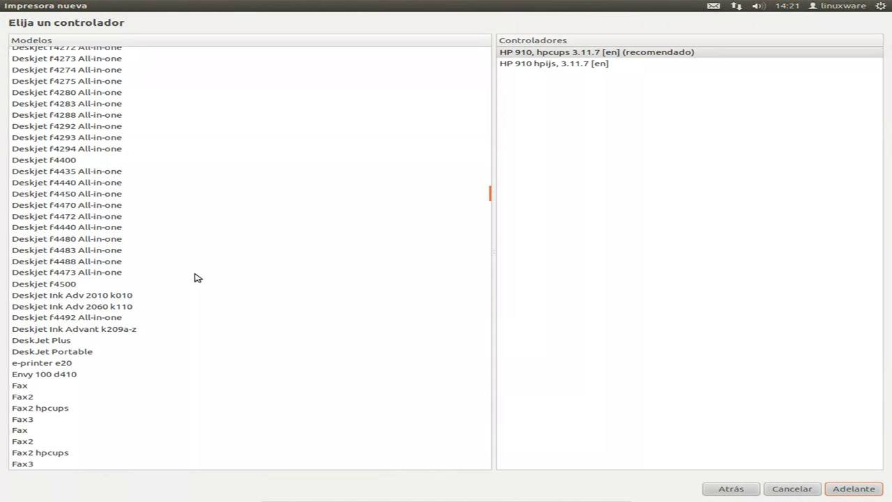
pyautogui.scroll(-20, 197, 279)
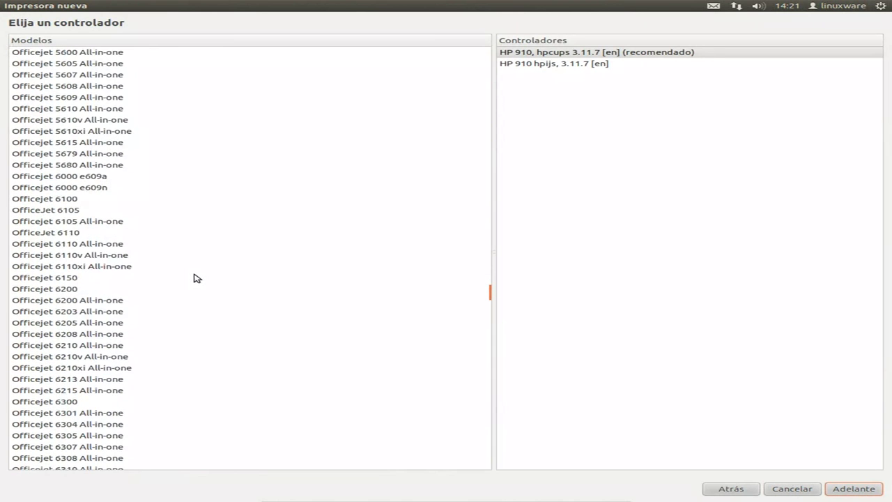
pyautogui.scroll(-20, 196, 278)
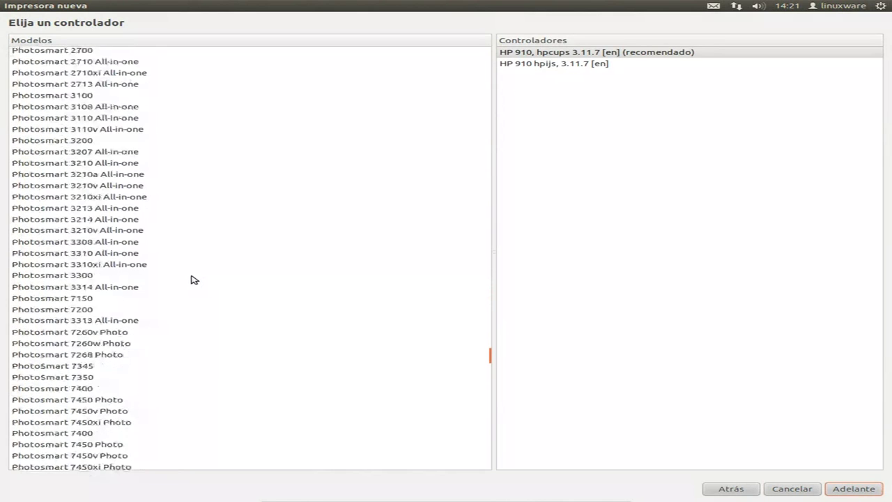
pyautogui.scroll(-20, 194, 279)
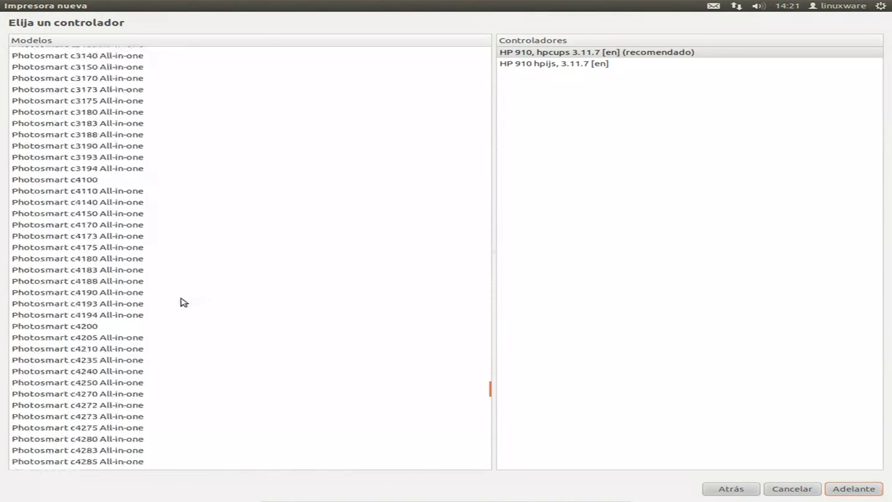
pyautogui.scroll(-20, 175, 376)
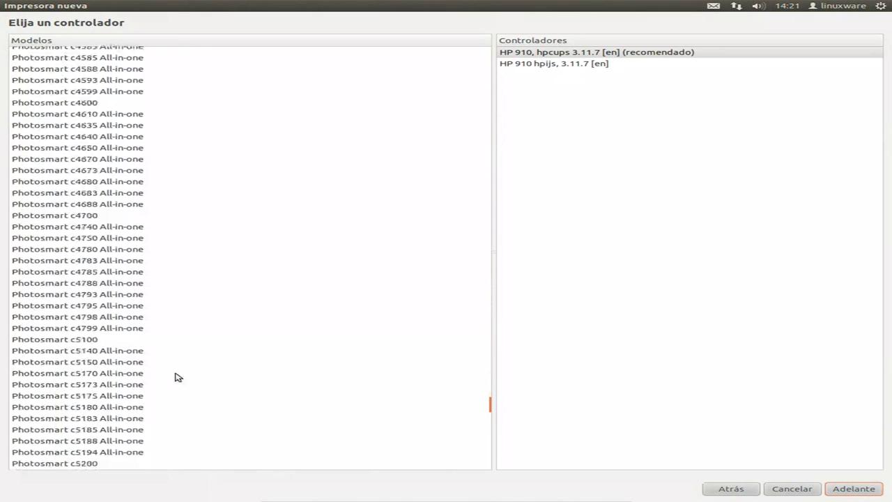
pyautogui.scroll(-5, 175, 377)
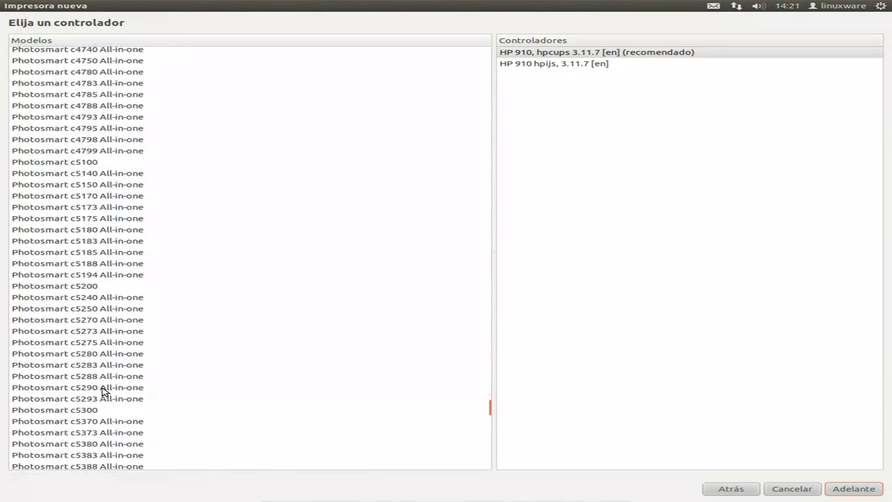
pyautogui.click(94, 356)
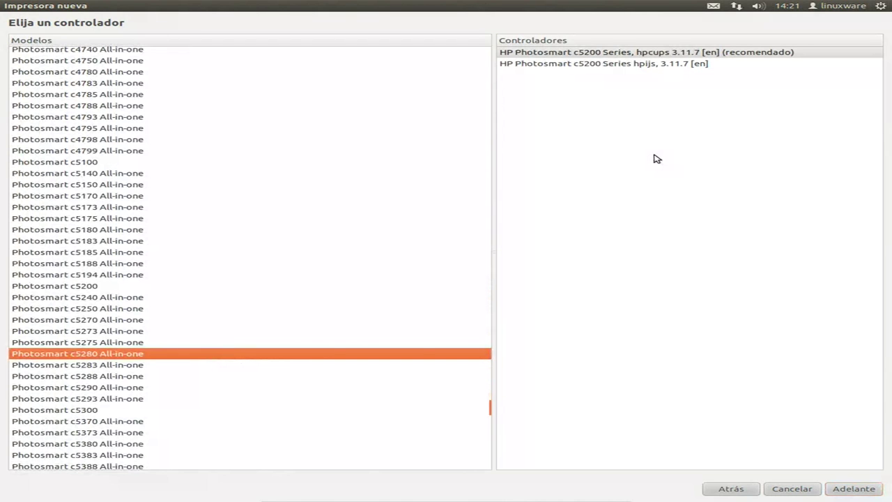
# Choose the recommended HP Photosmart c5200 Series hpcups 3.11.7 driver, enable the Duplexer Installed option, and continue to the printer description.
pyautogui.click(578, 53)
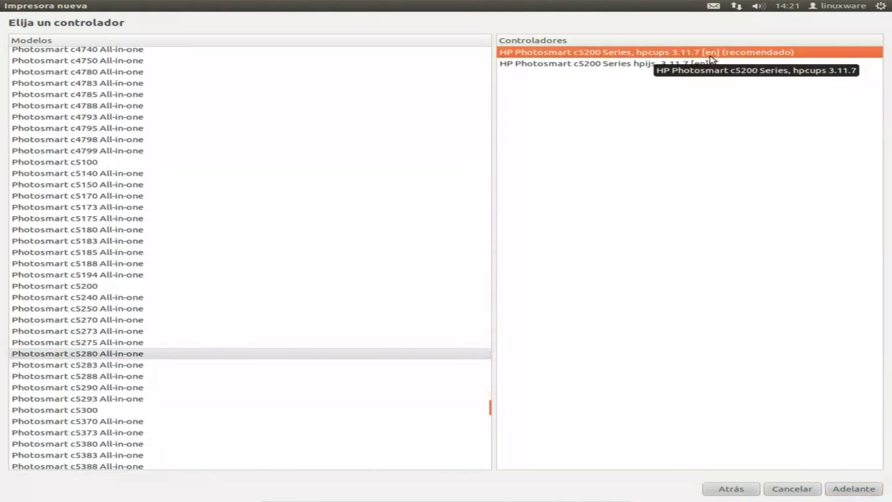
pyautogui.click(679, 64)
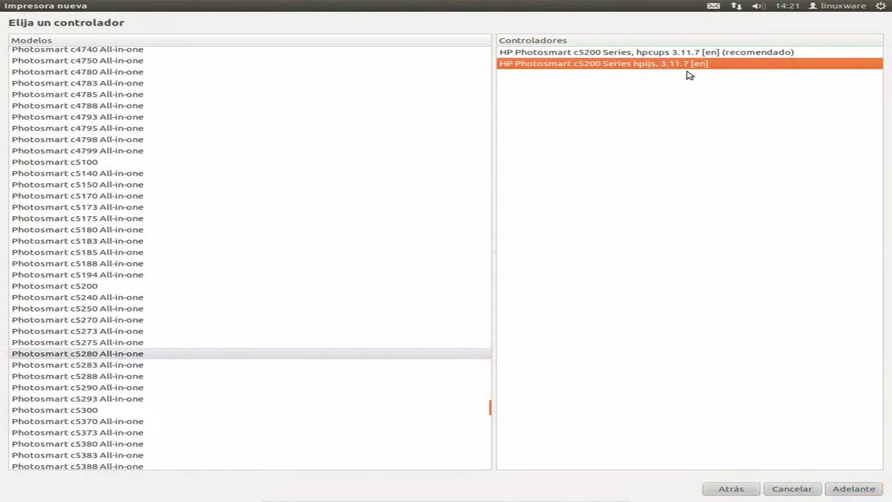
pyautogui.click(727, 54)
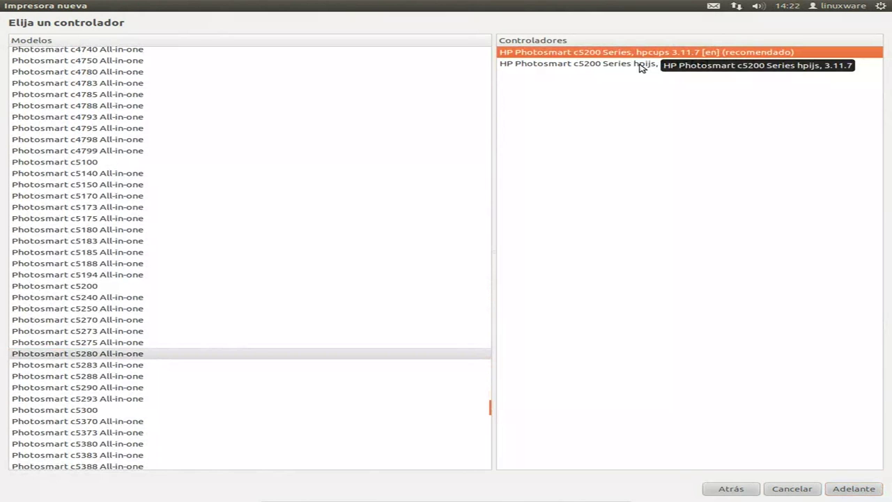
pyautogui.click(855, 489)
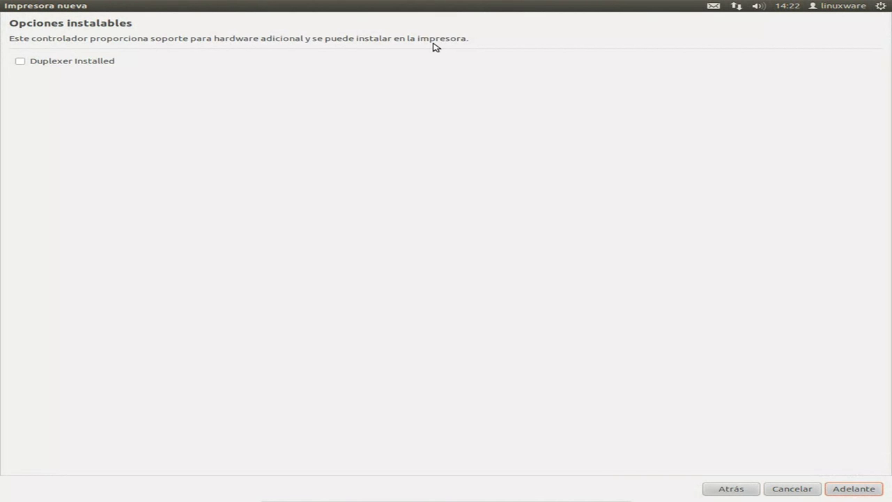
pyautogui.click(75, 63)
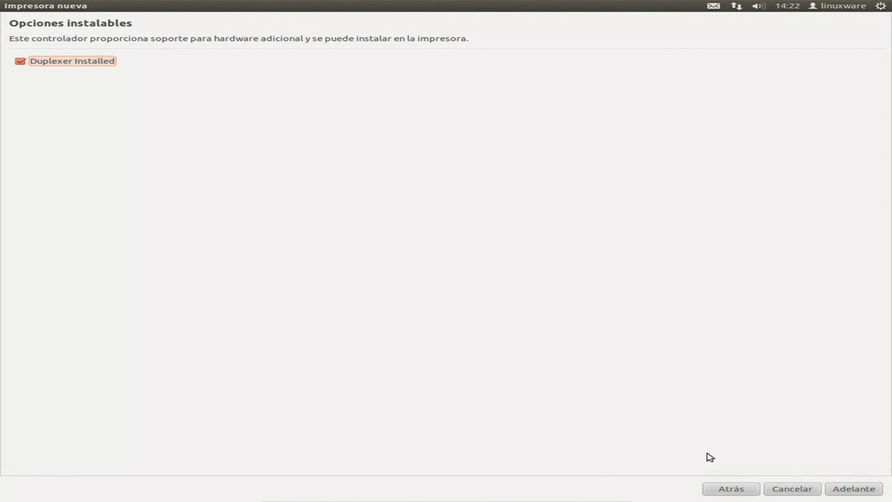
pyautogui.click(875, 490)
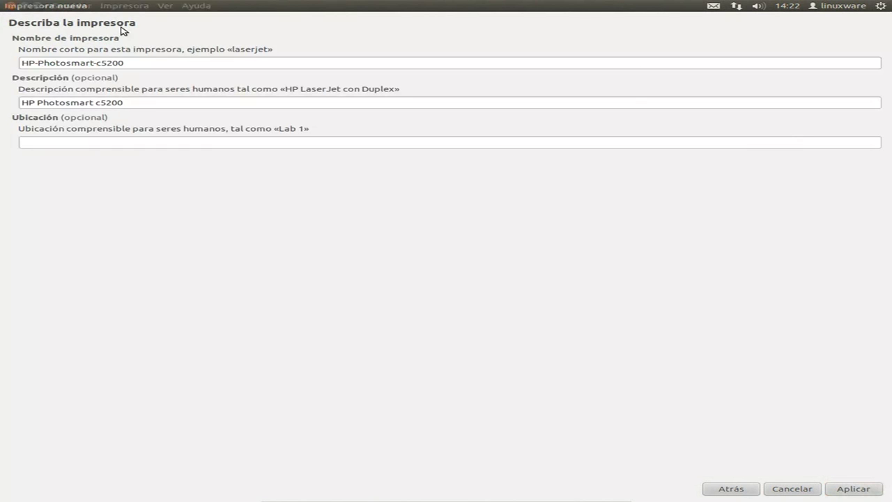
# Add the printer with the suggested name HP-Photosmart-c5200, the suggested description and no location, and decline printing a test page.
pyautogui.click(93, 64)
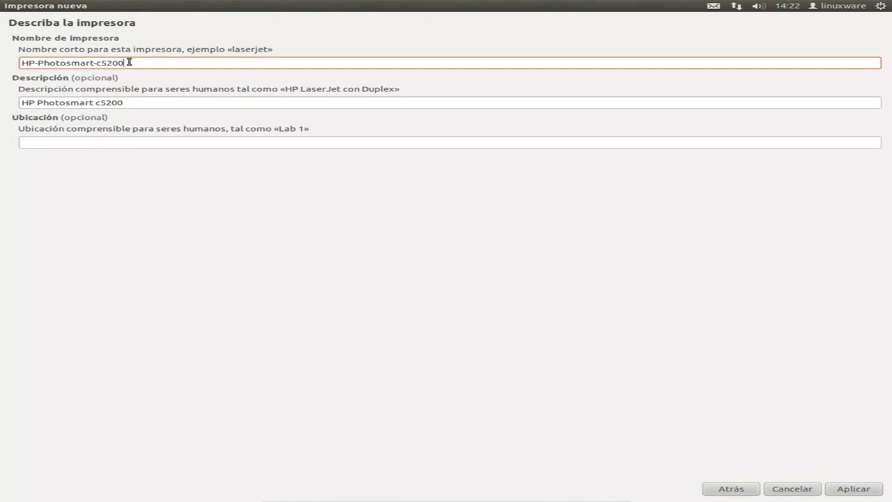
pyautogui.click(54, 105)
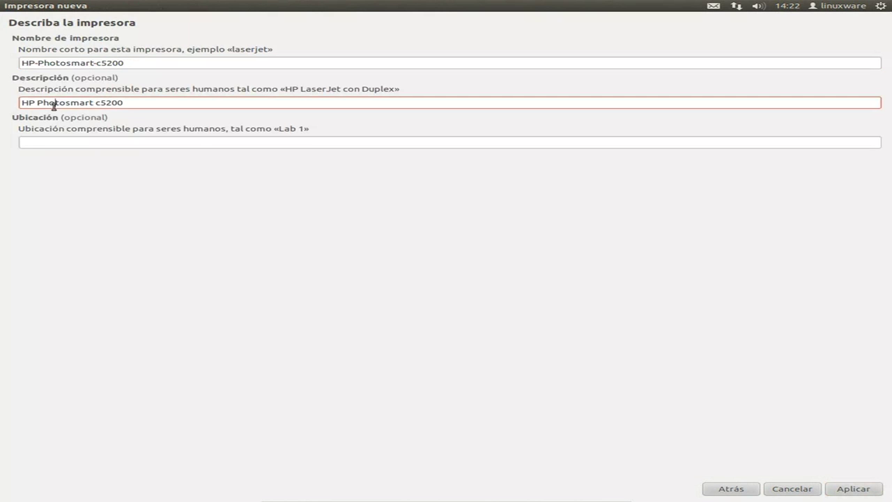
pyautogui.click(57, 142)
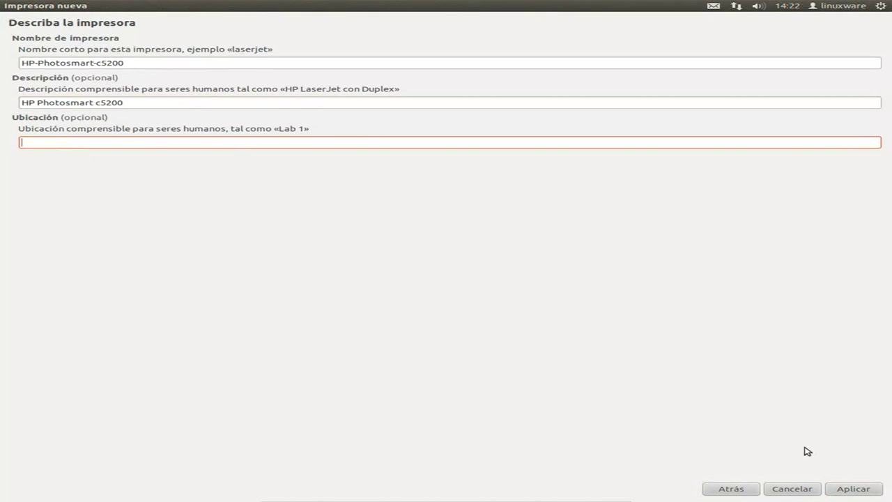
pyautogui.click(855, 490)
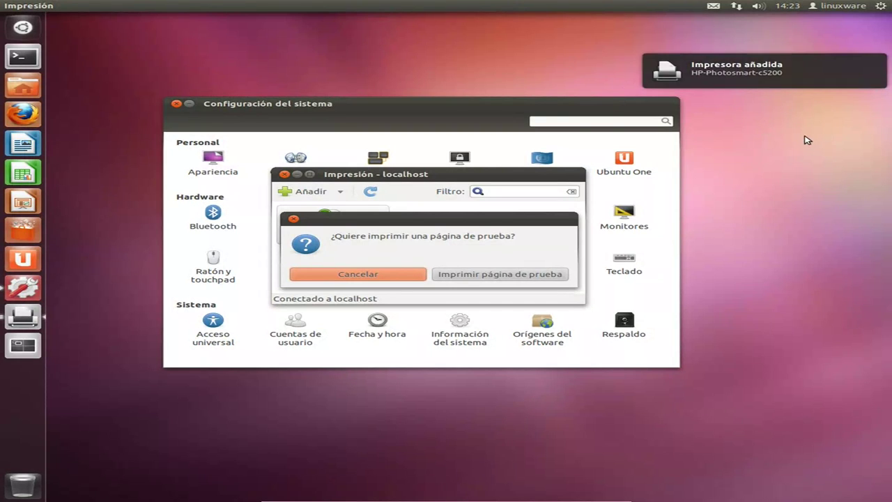
pyautogui.moveTo(459, 223); pyautogui.dragTo(412, 216)
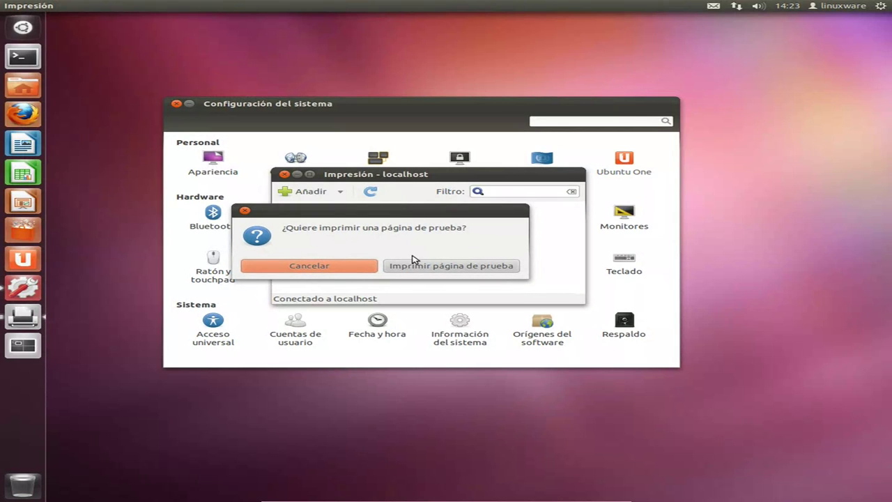
pyautogui.click(331, 266)
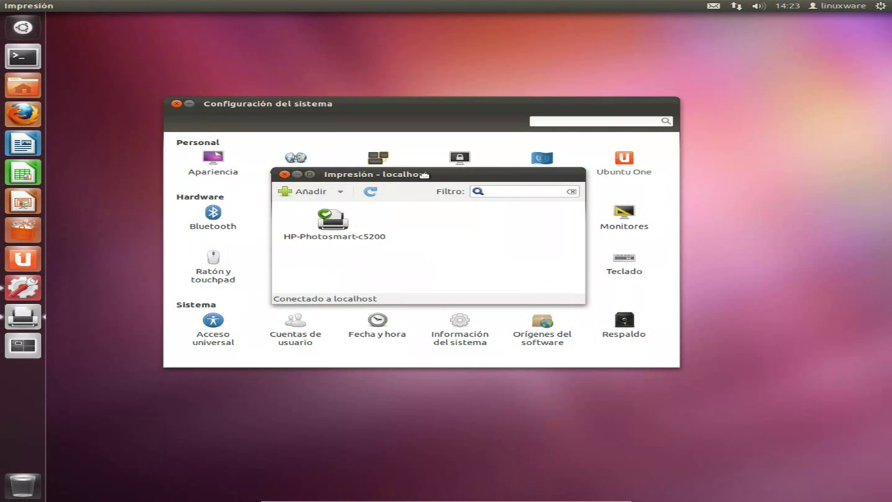
pyautogui.moveTo(424, 175); pyautogui.dragTo(384, 230)
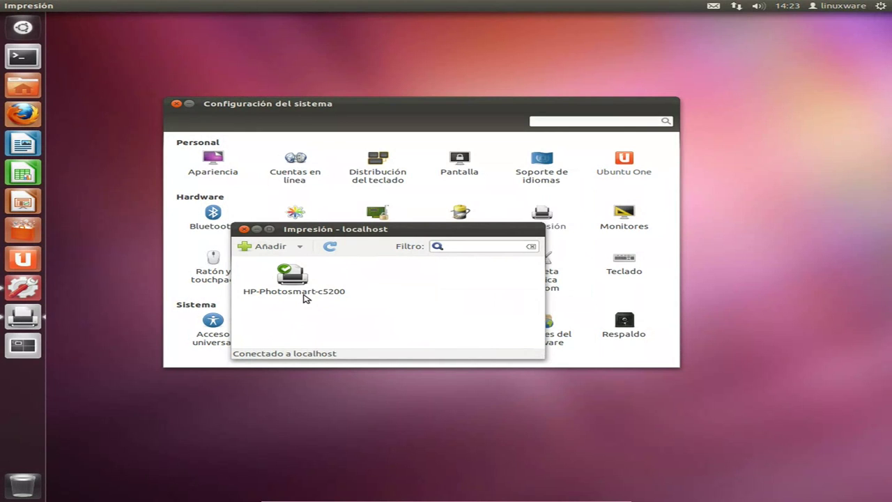
pyautogui.click(305, 296)
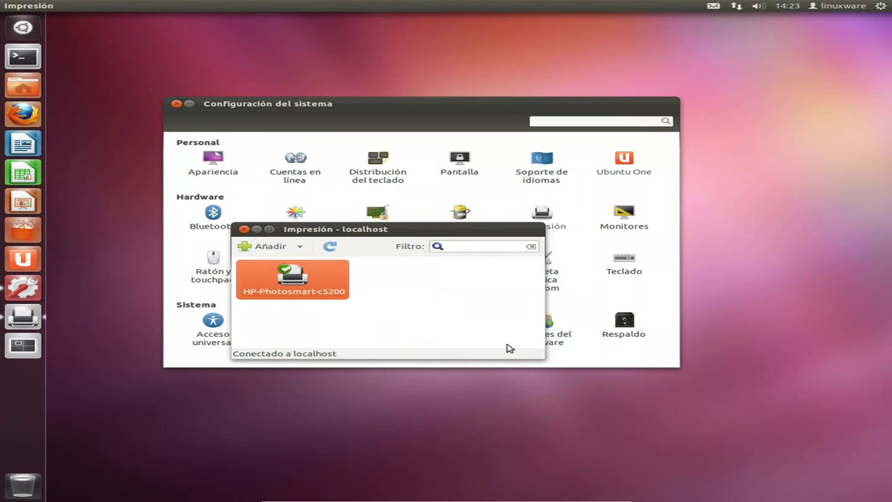
pyautogui.click(510, 347)
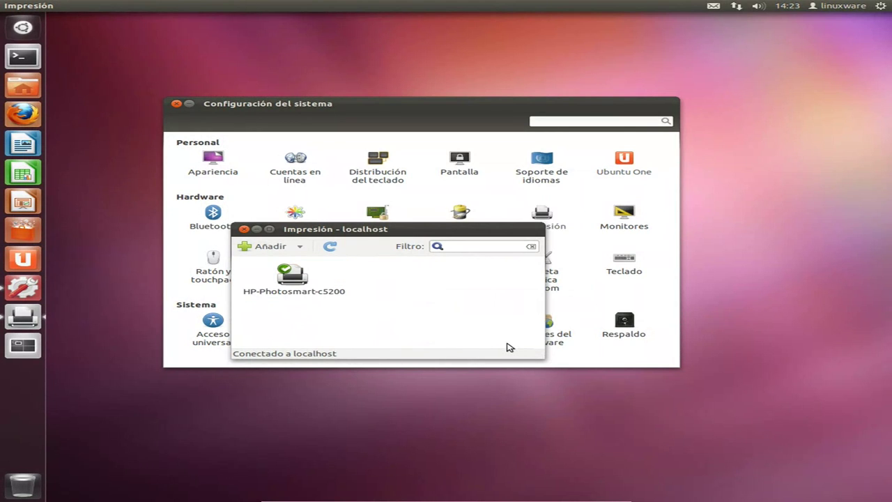